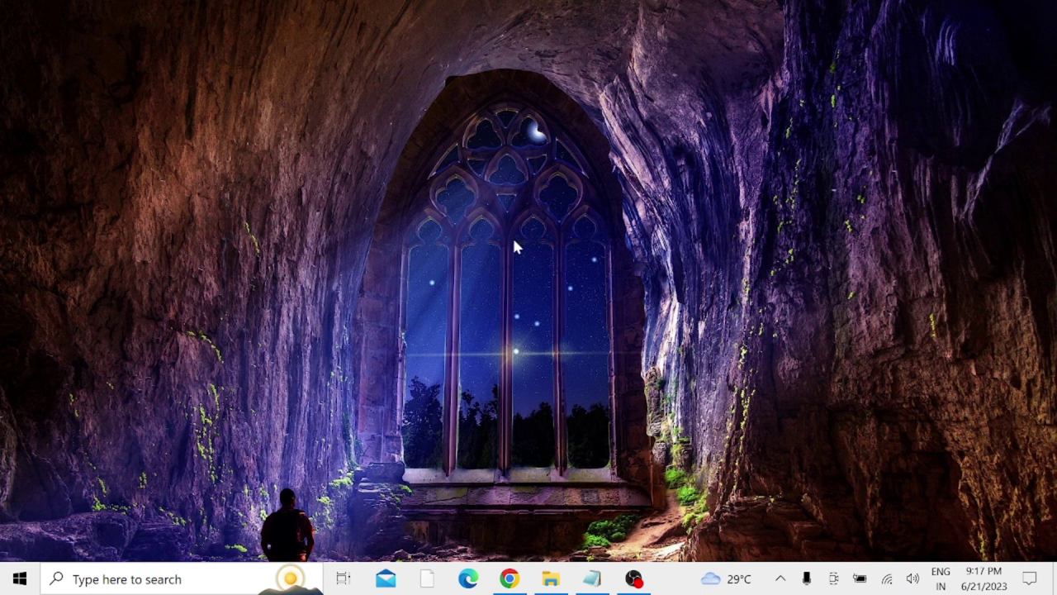
Step: Search Windows for the troubleshoot settings and bring up the list of additional troubleshooters for other problems
{"action": "key", "text": "super+s"}
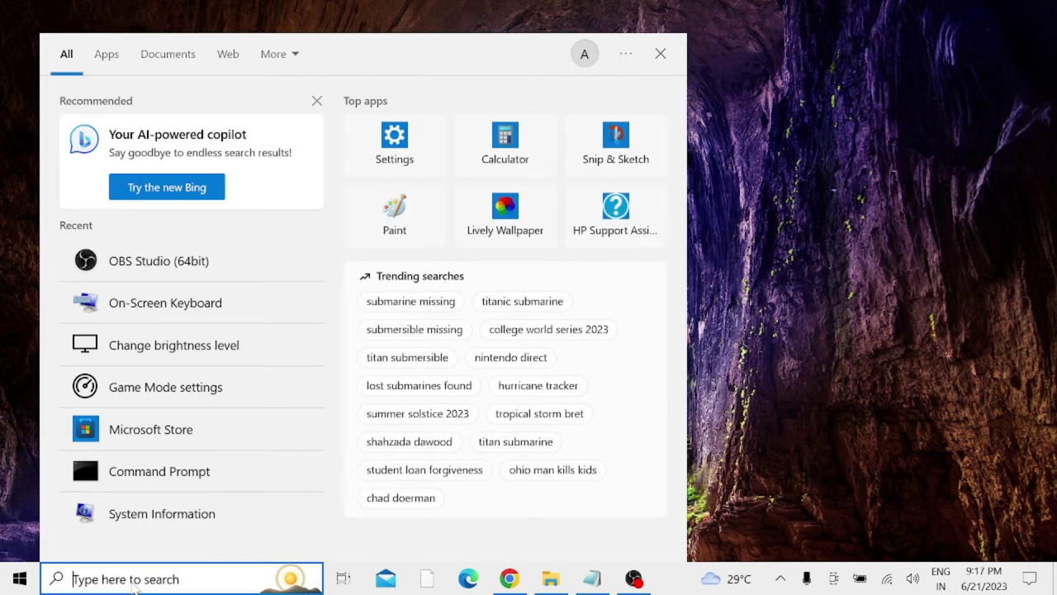
{"action": "type", "text": "trrouble"}
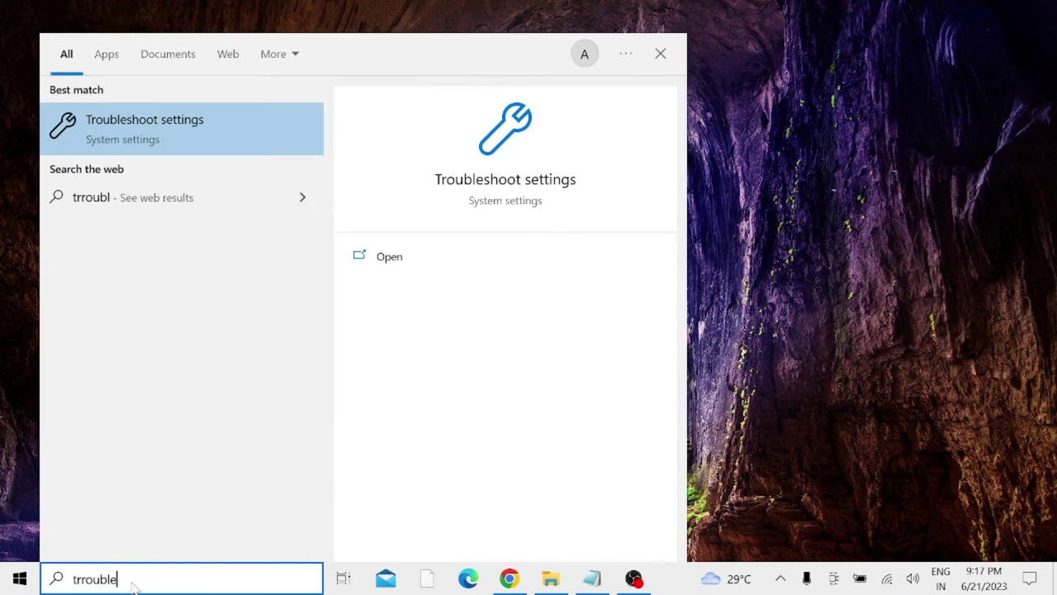
{"action": "left_click", "coordinate": [195, 125]}
{"action": "scroll", "coordinate": [553, 318], "scroll_direction": "down", "scroll_amount": 1}
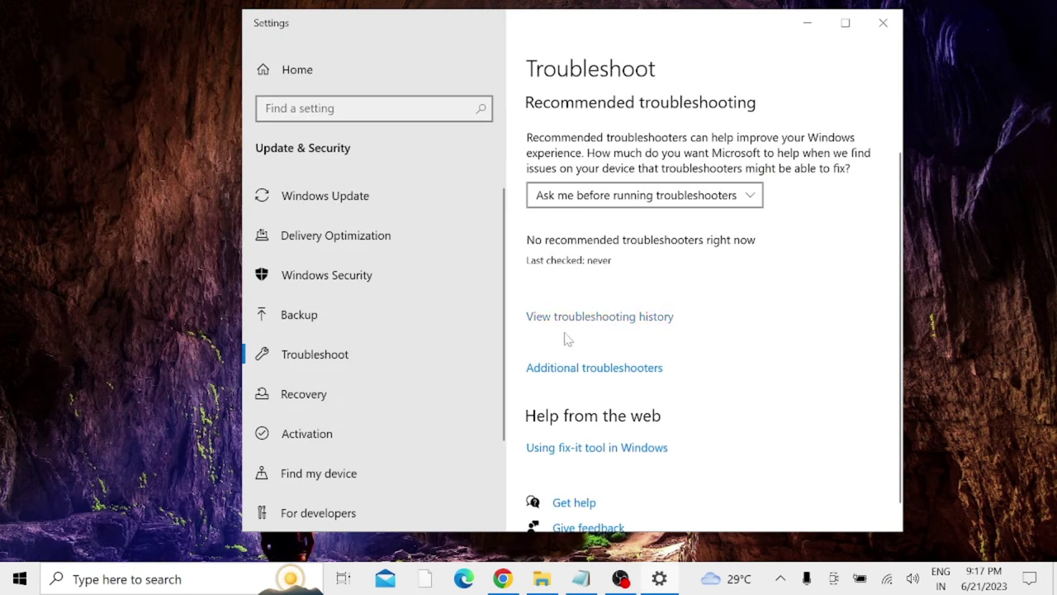
{"action": "left_click", "coordinate": [571, 368]}
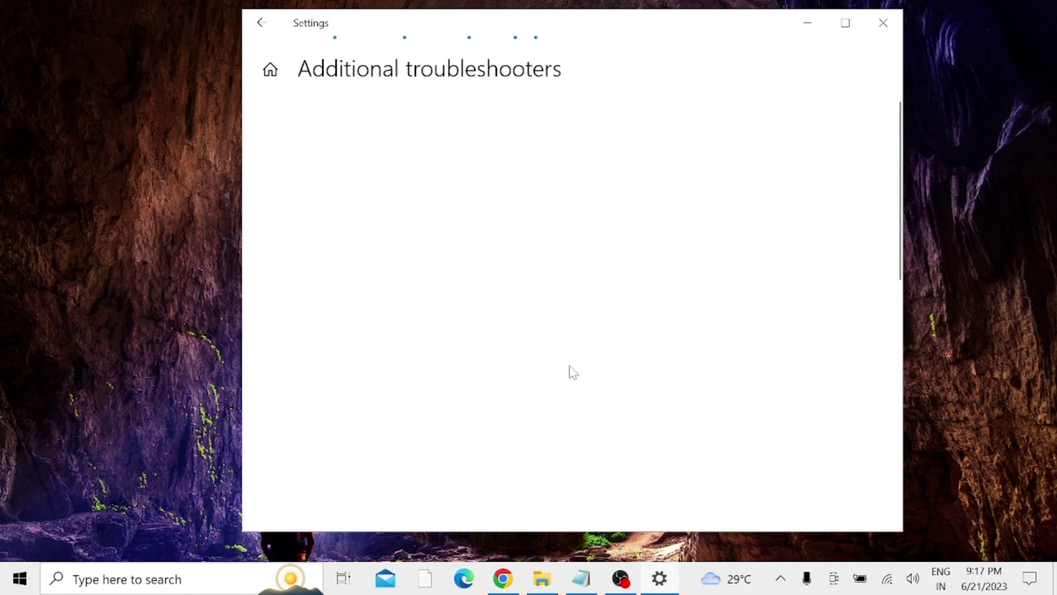
{"action": "scroll", "coordinate": [438, 342], "scroll_direction": "down", "scroll_amount": 4}
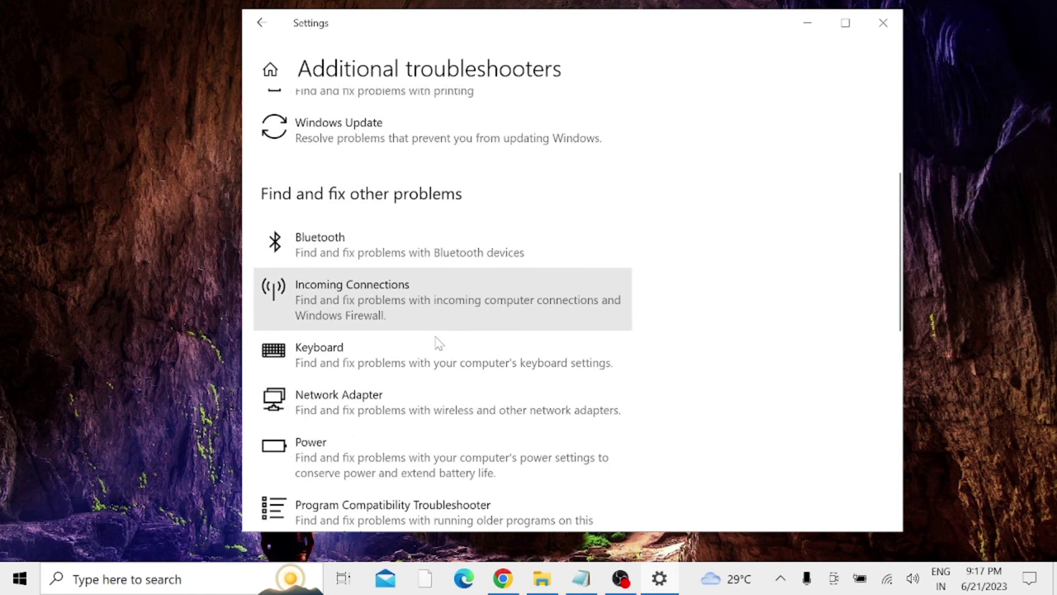
Step: Run the Power troubleshooter, then close it and the Settings window
{"action": "left_click", "coordinate": [436, 331]}
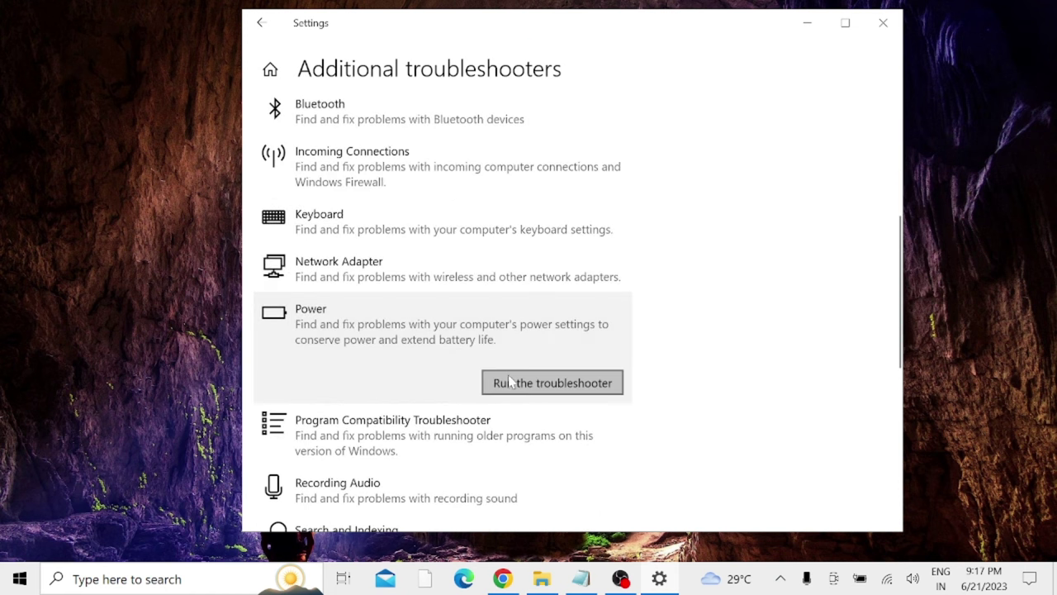
{"action": "left_click", "coordinate": [513, 381]}
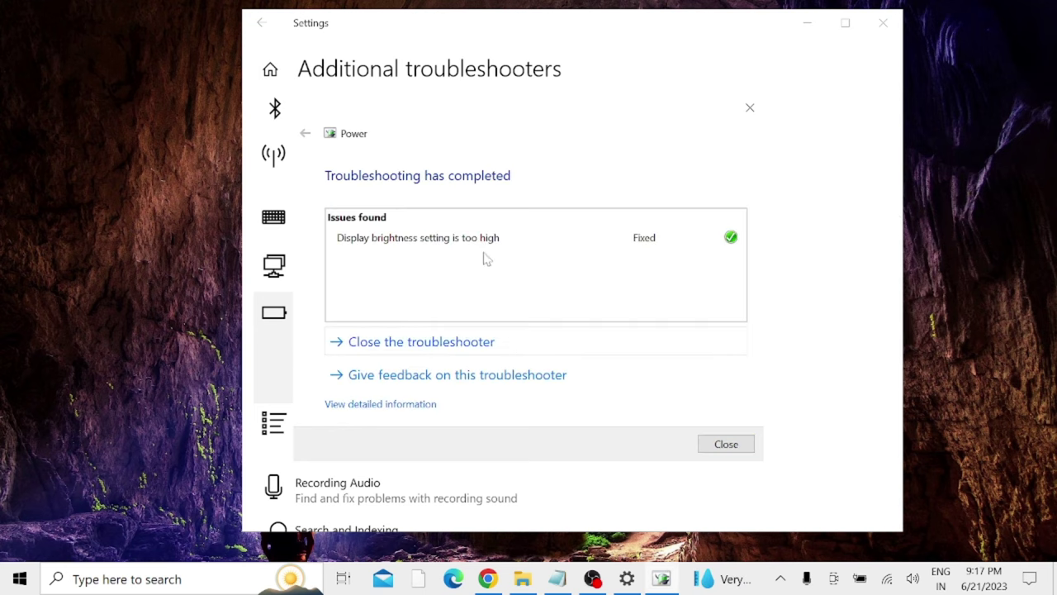
{"action": "mouse_move", "coordinate": [392, 244]}
{"action": "left_click", "coordinate": [727, 446]}
{"action": "key", "text": "alt+F4"}
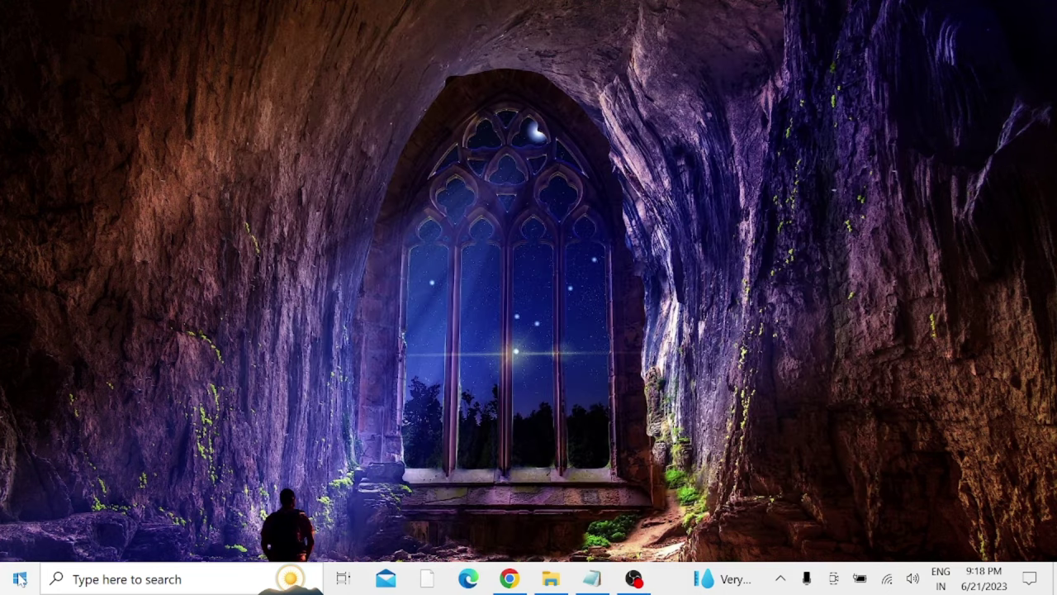
Step: Open Device Manager and expand the display adapters to select Intel(R) HD Graphics 620
{"action": "right_click", "coordinate": [20, 579]}
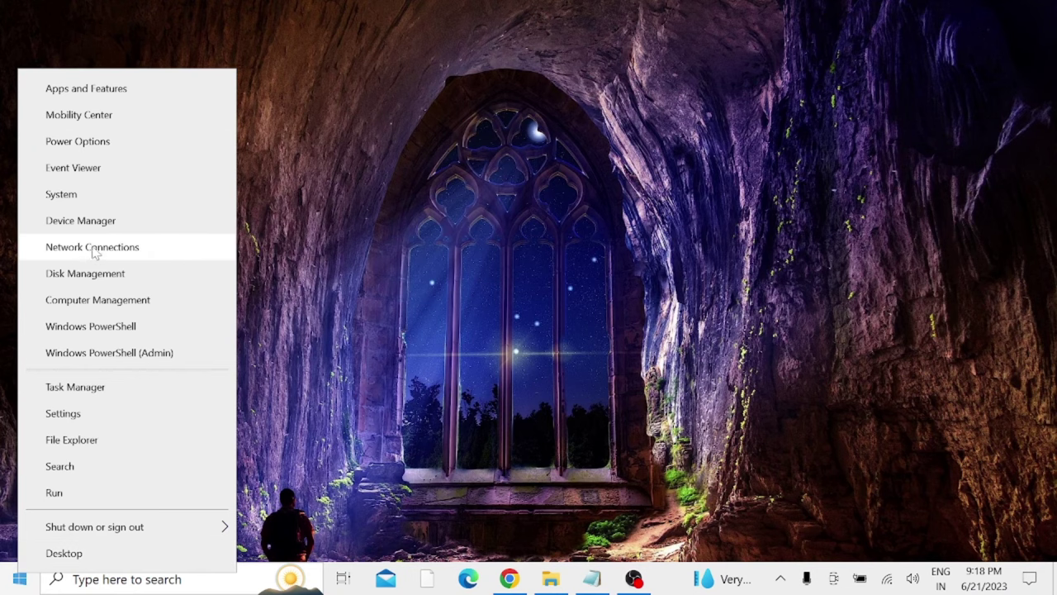
{"action": "left_click", "coordinate": [101, 225]}
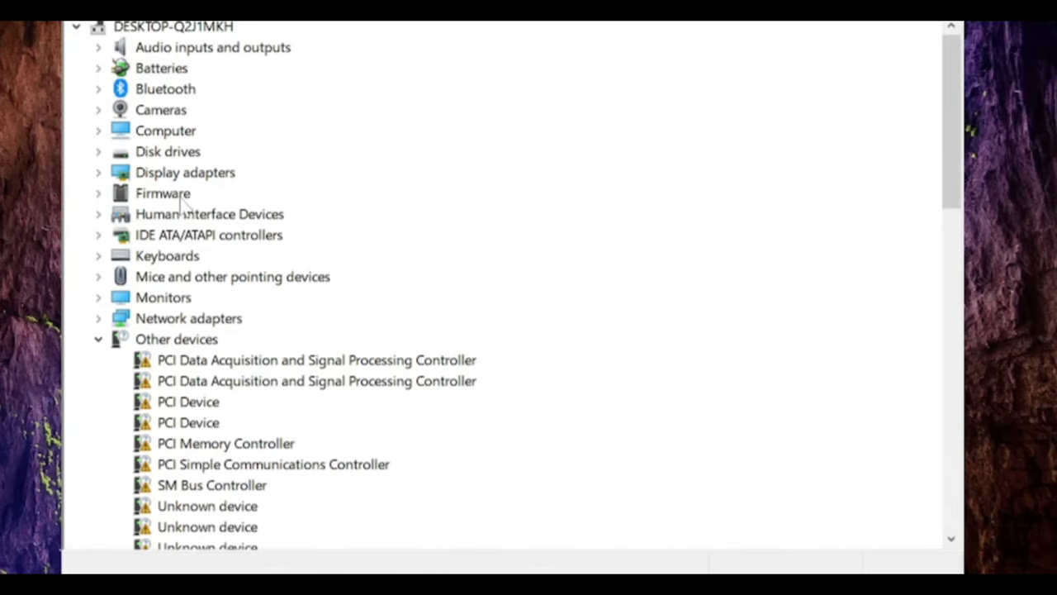
{"action": "left_click", "coordinate": [184, 175]}
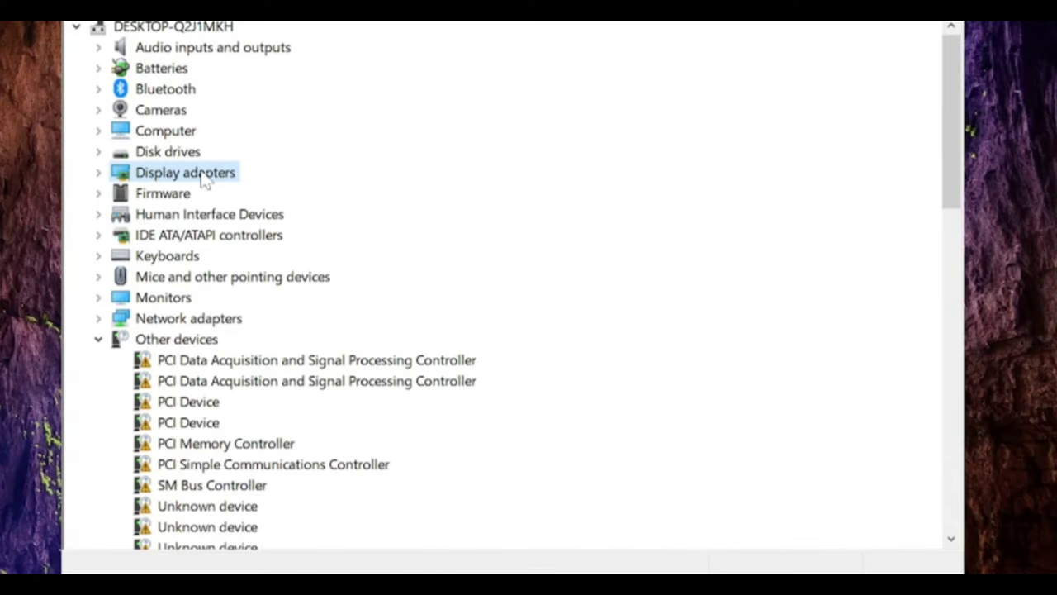
{"action": "double_click", "coordinate": [204, 175]}
{"action": "left_click", "coordinate": [174, 195]}
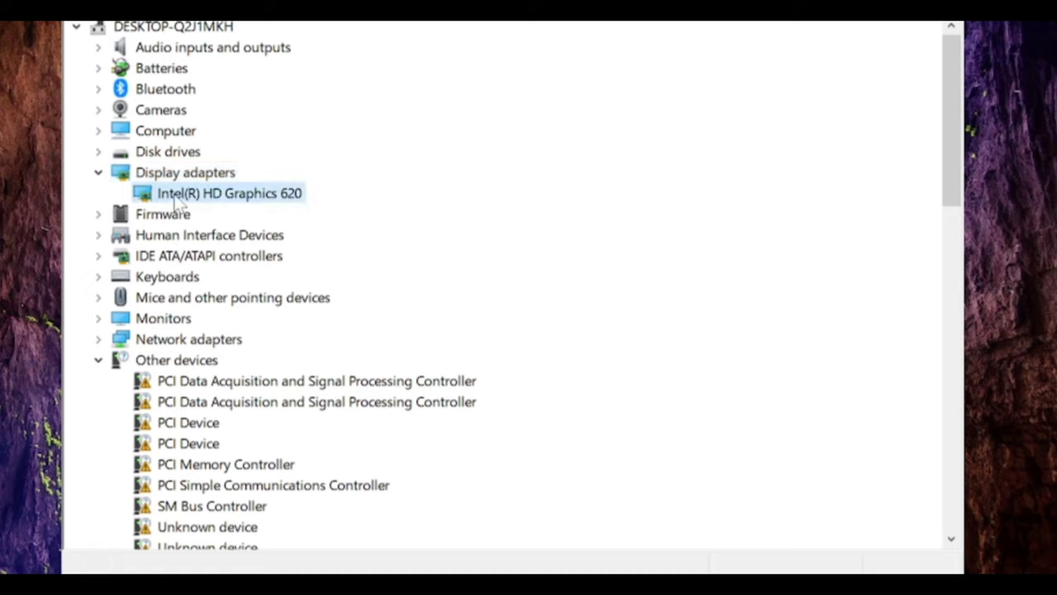
Step: Update the Intel(R) HD Graphics 620 driver by searching automatically, then close the update wizard
{"action": "right_click", "coordinate": [201, 199]}
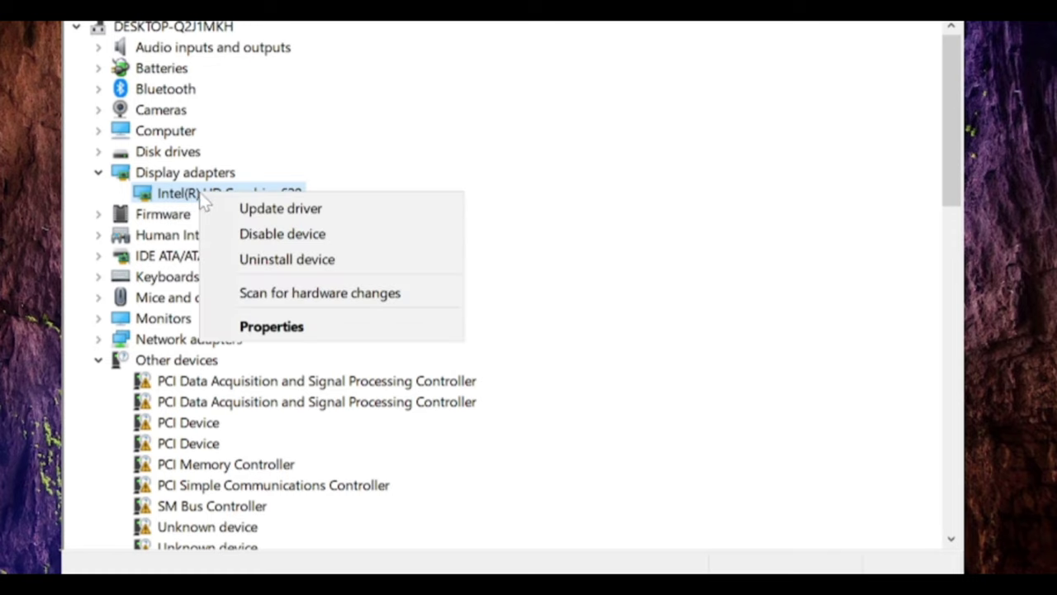
{"action": "left_click", "coordinate": [248, 211]}
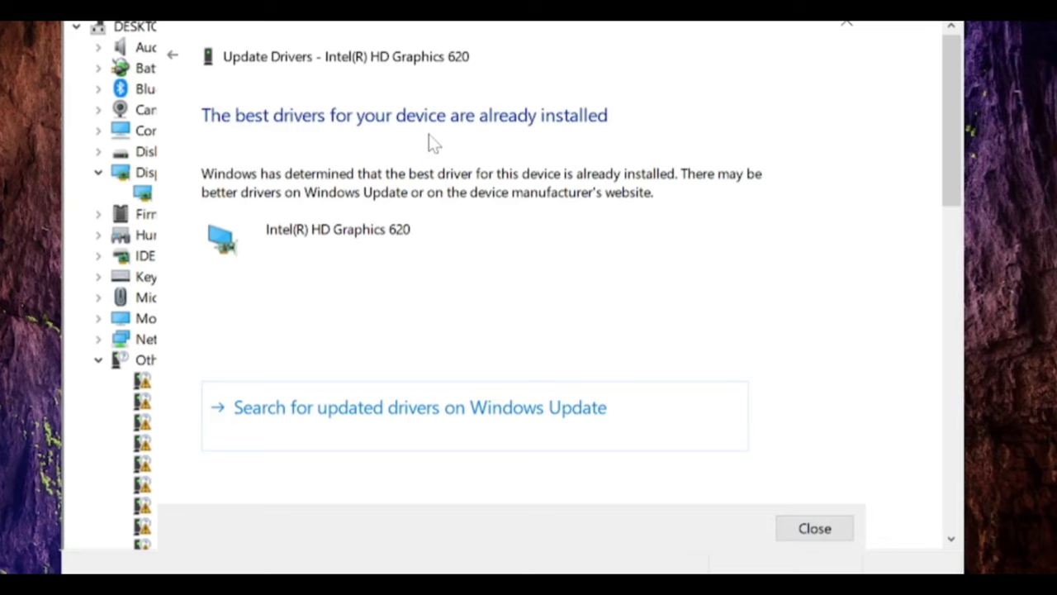
{"action": "left_click", "coordinate": [826, 535]}
Step: Choose Microsoft Basic Display Adapter from the available drivers for Intel(R) HD Graphics 620, then leave the wizard without installing
{"action": "right_click", "coordinate": [229, 192]}
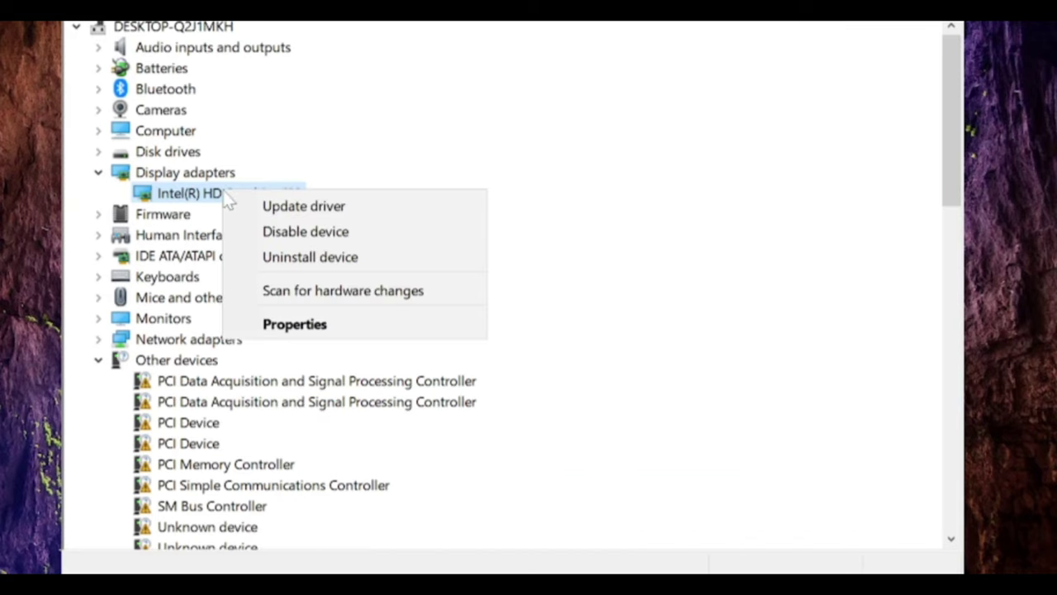
{"action": "left_click", "coordinate": [256, 206]}
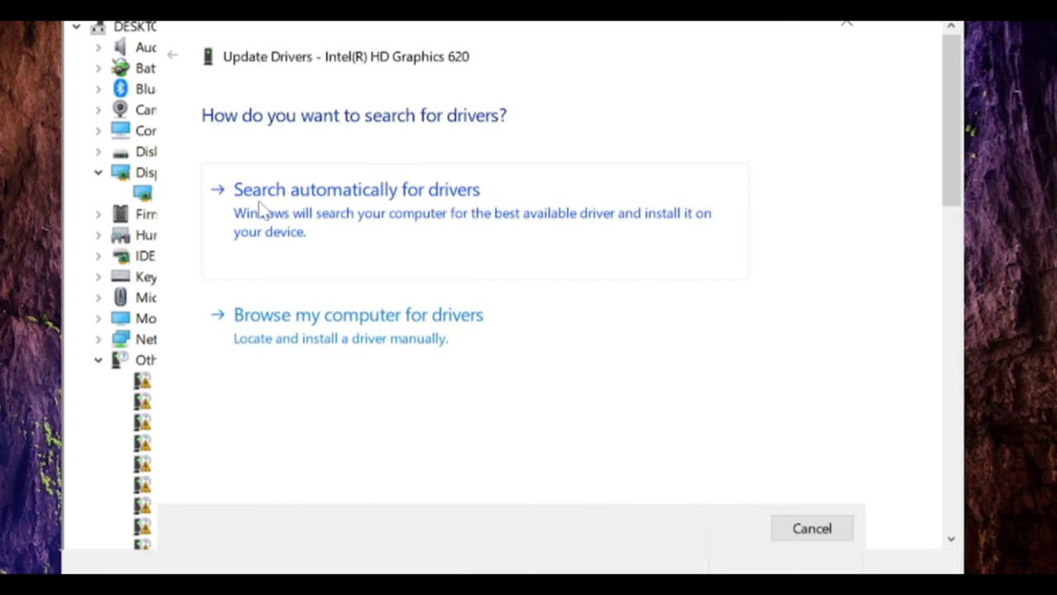
{"action": "left_click", "coordinate": [321, 333]}
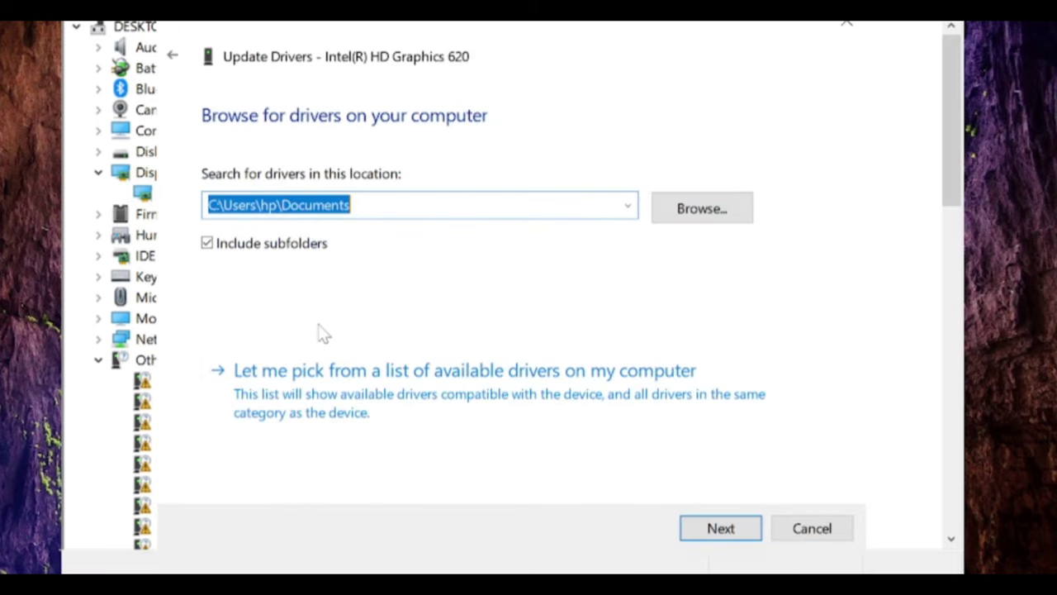
{"action": "left_click", "coordinate": [338, 385]}
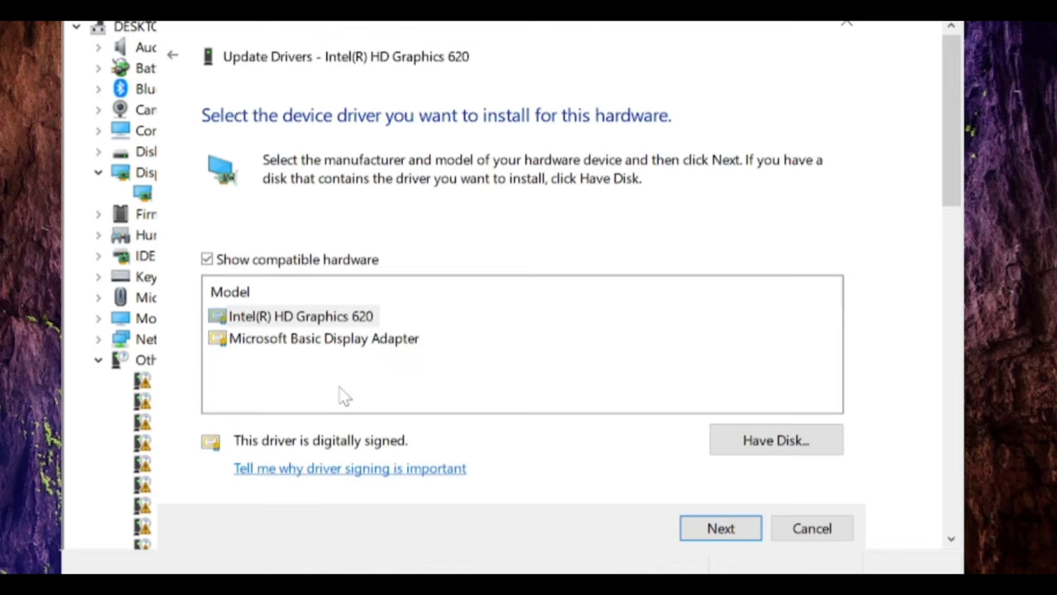
{"action": "left_click", "coordinate": [326, 349]}
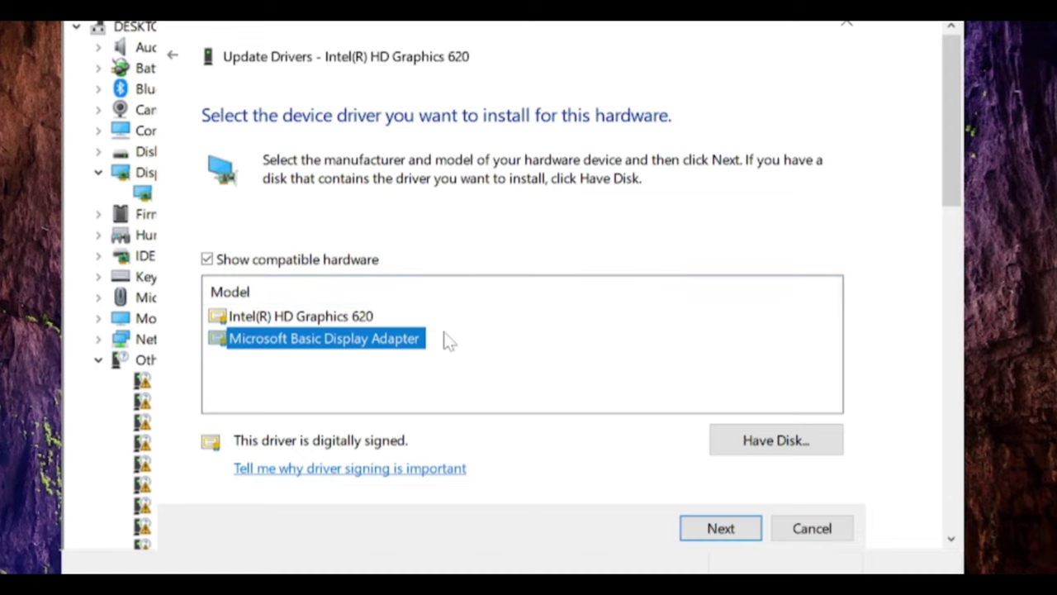
{"action": "left_click", "coordinate": [850, 28]}
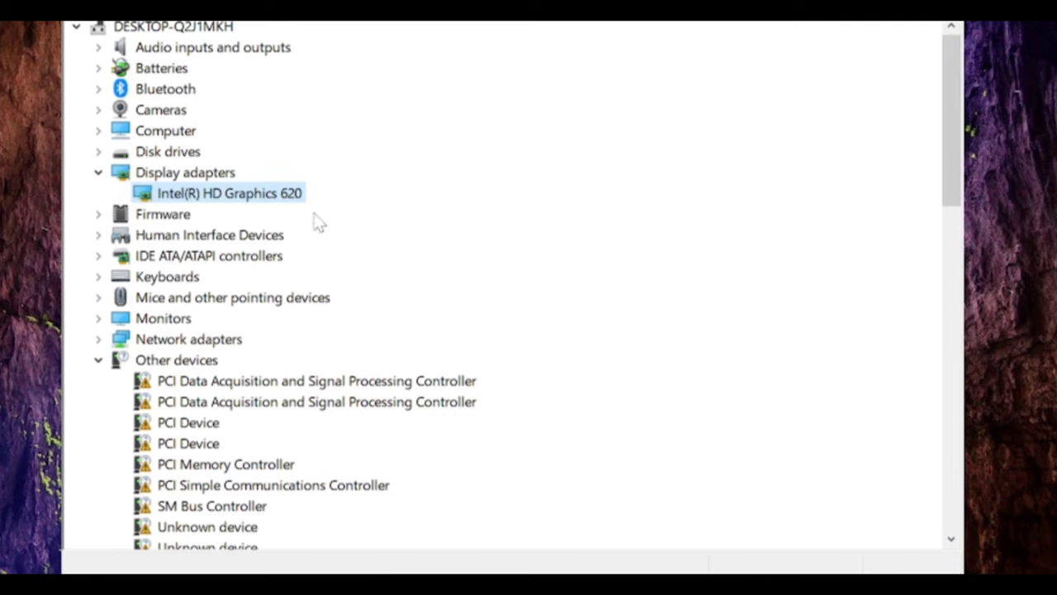
Step: Request disabling the Intel(R) HD Graphics 620 device, then dismiss the confirmation without disabling it
{"action": "right_click", "coordinate": [214, 198]}
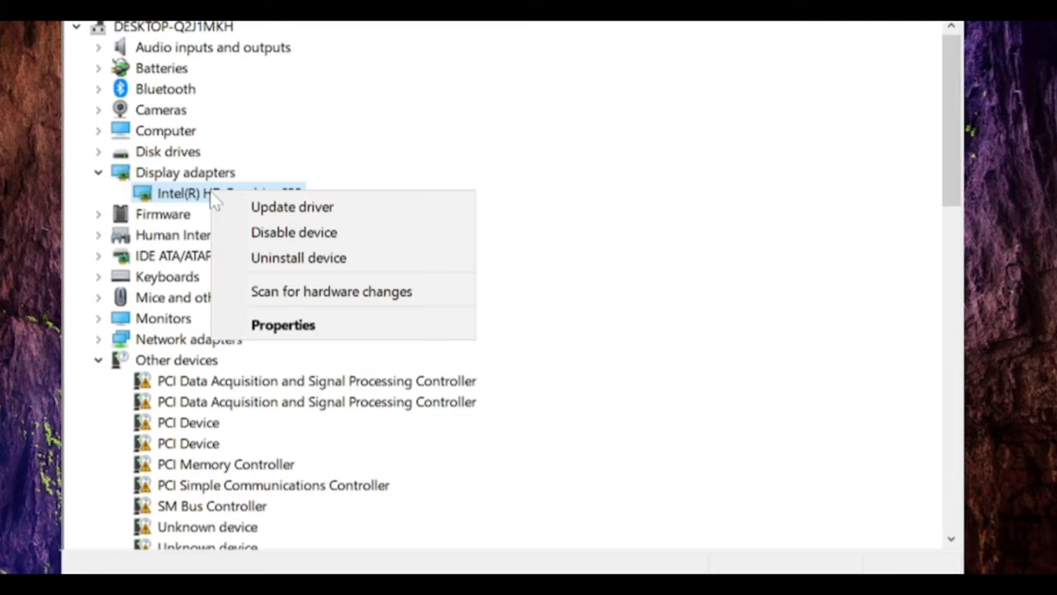
{"action": "left_click", "coordinate": [314, 236]}
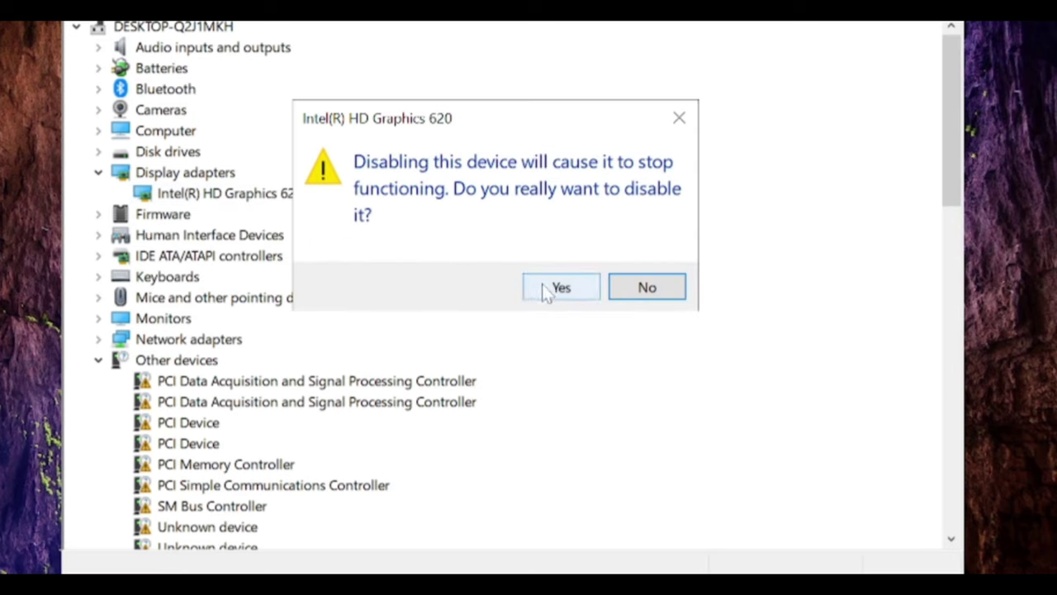
{"action": "left_click", "coordinate": [684, 123]}
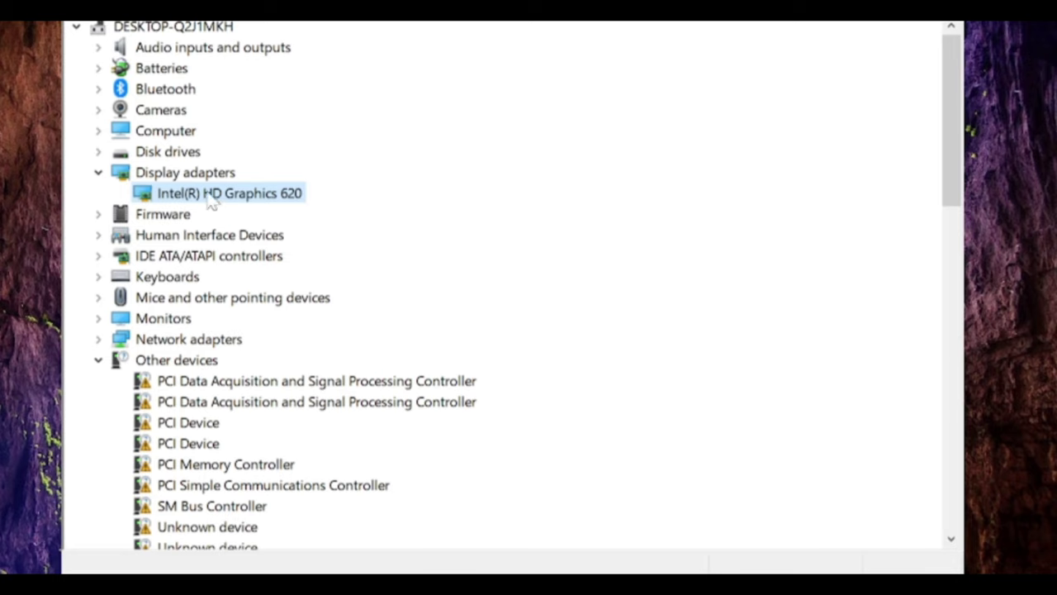
Step: Expand the monitors and update the Generic PnP Monitor driver by searching automatically, then close the update wizard
{"action": "double_click", "coordinate": [178, 322]}
{"action": "left_click", "coordinate": [204, 341]}
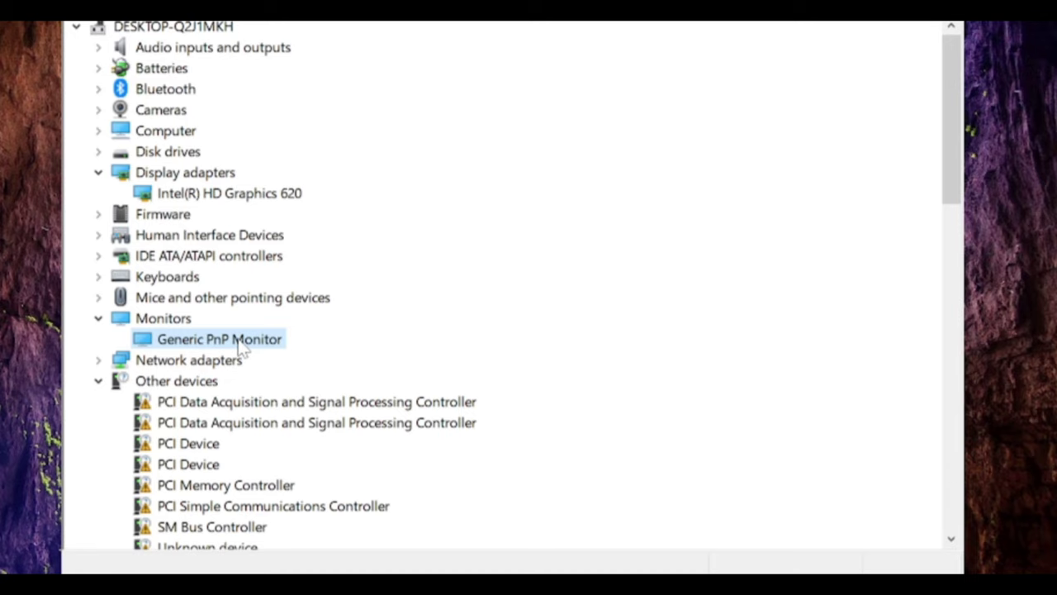
{"action": "right_click", "coordinate": [239, 345]}
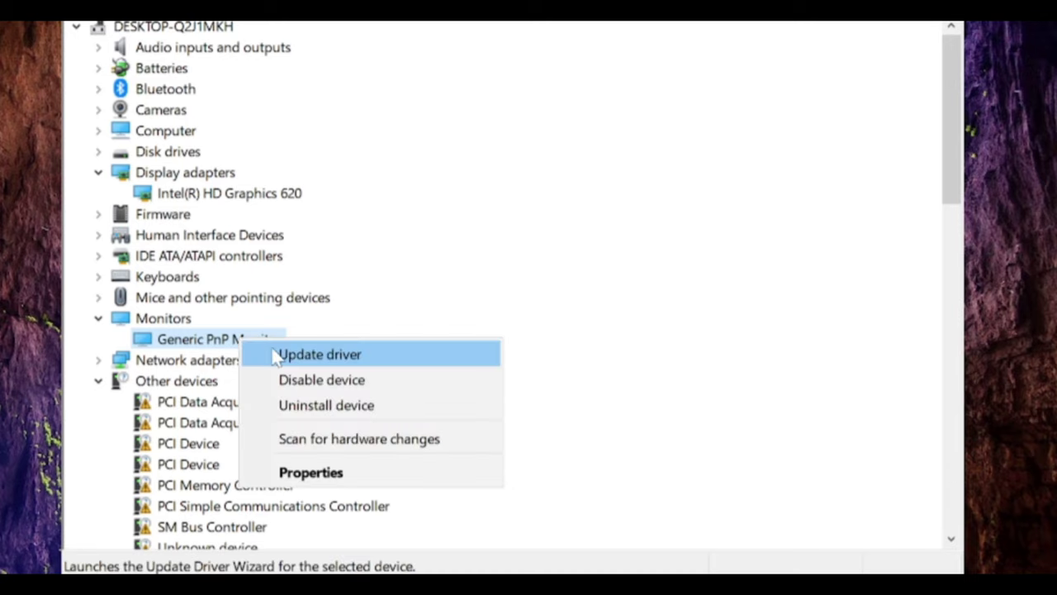
{"action": "left_click", "coordinate": [281, 353]}
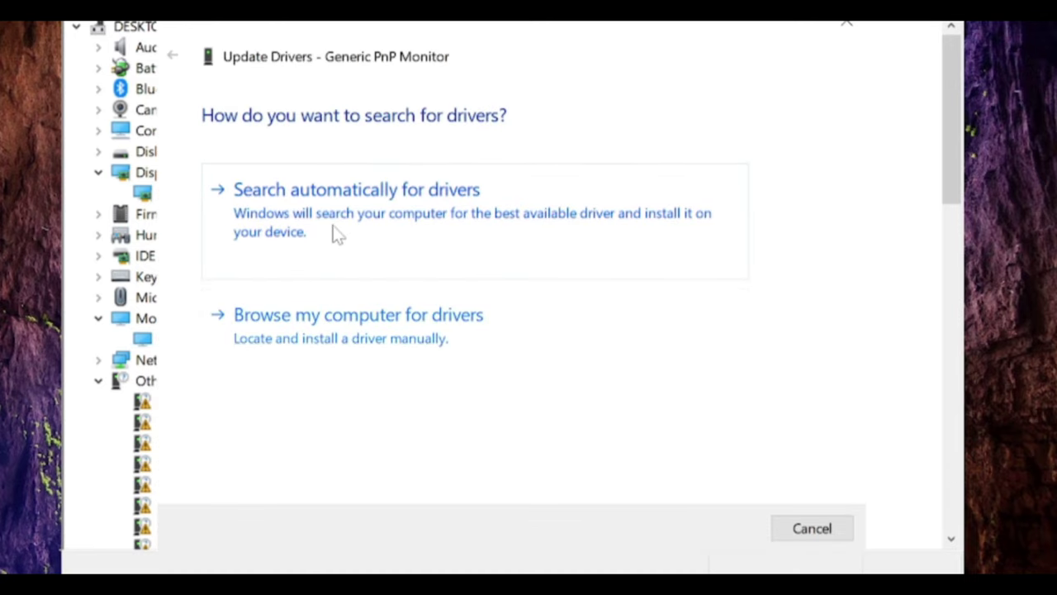
{"action": "left_click", "coordinate": [337, 235]}
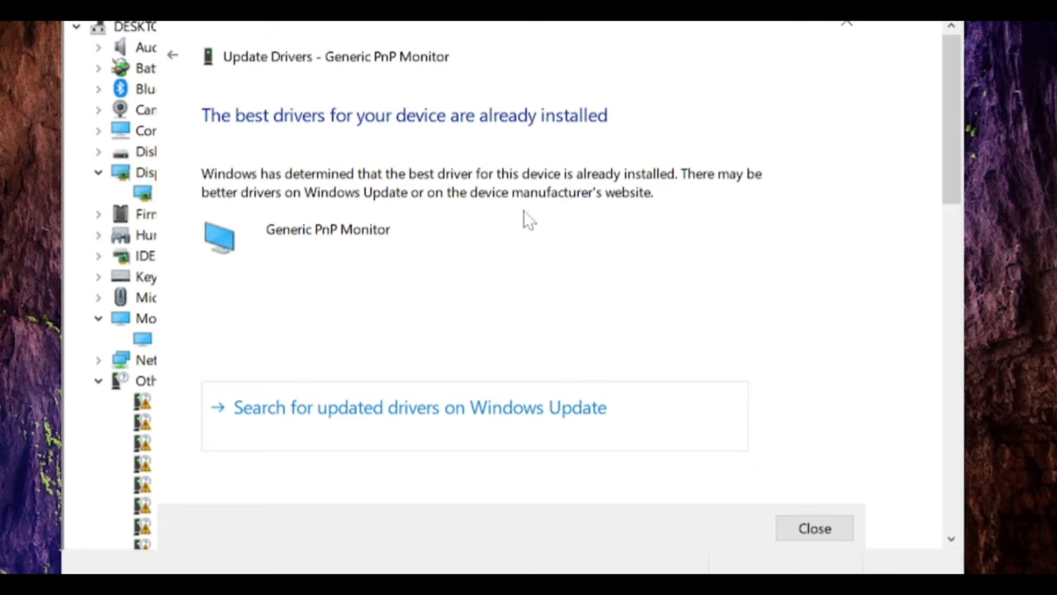
{"action": "key", "text": "Escape"}
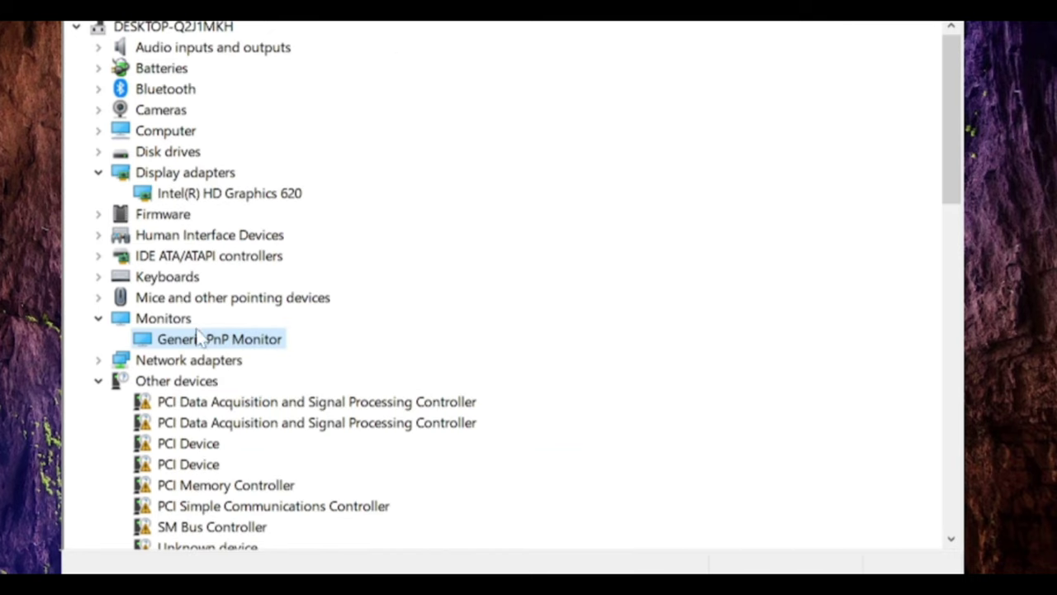
{"action": "right_click", "coordinate": [224, 346]}
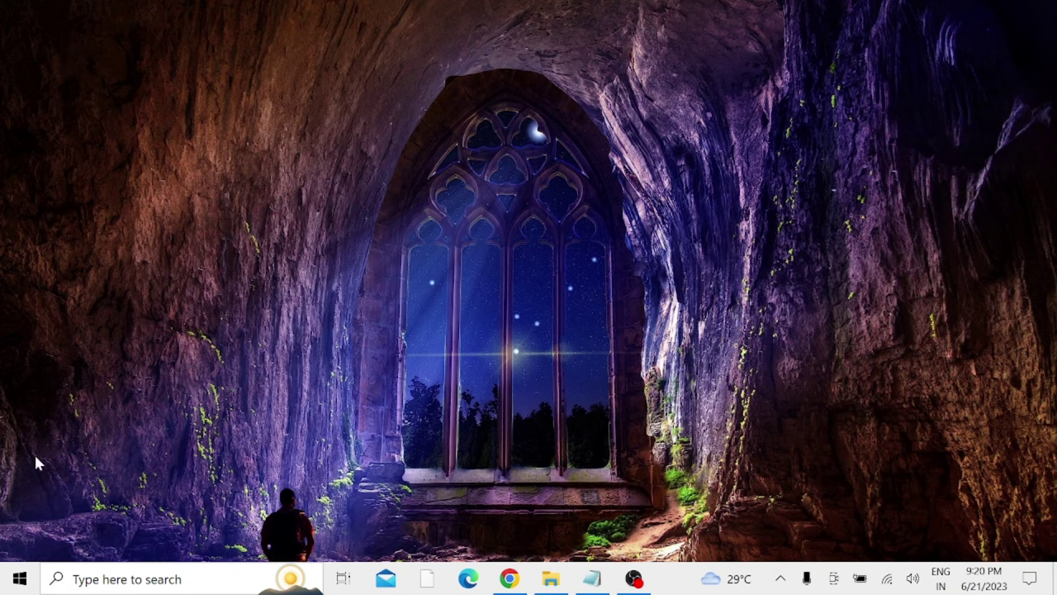
Step: In the display settings, lower the built-in display's brightness to 27, raise it to nearly maximum, and close Settings
{"action": "right_click", "coordinate": [20, 578]}
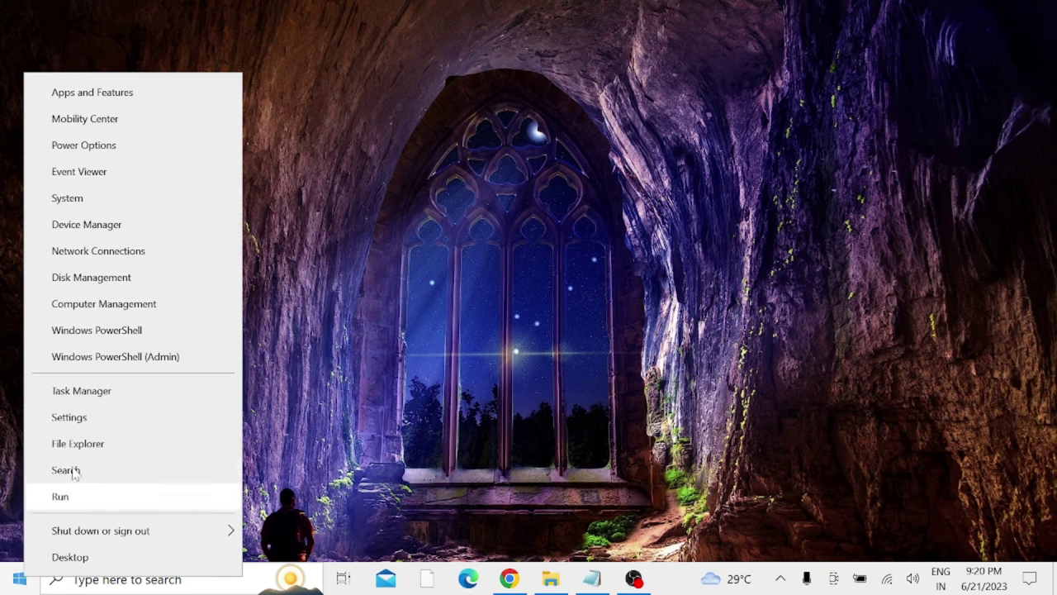
{"action": "left_click", "coordinate": [83, 417]}
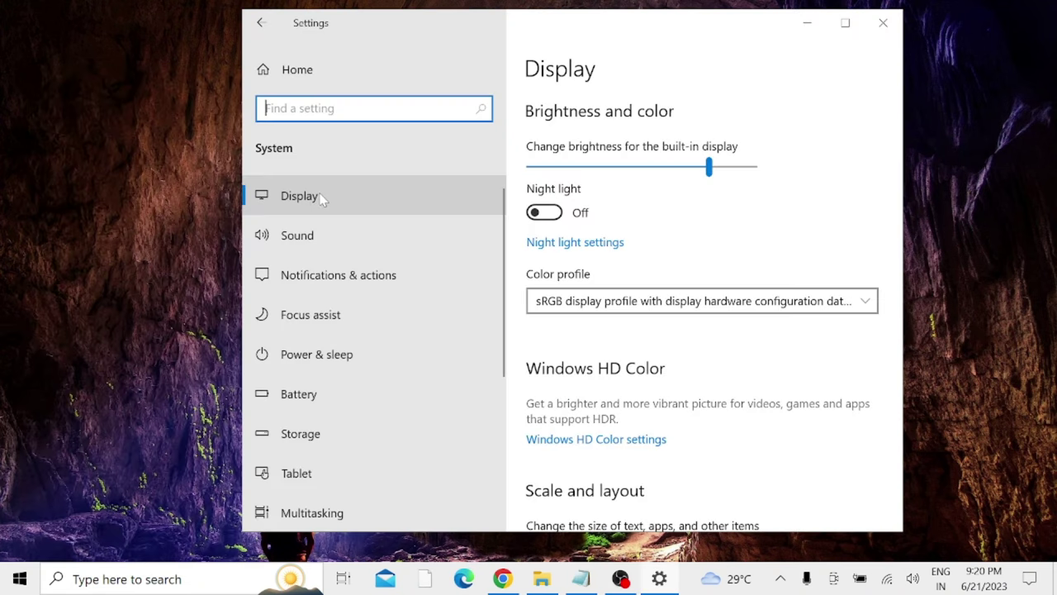
{"action": "left_click", "coordinate": [321, 195]}
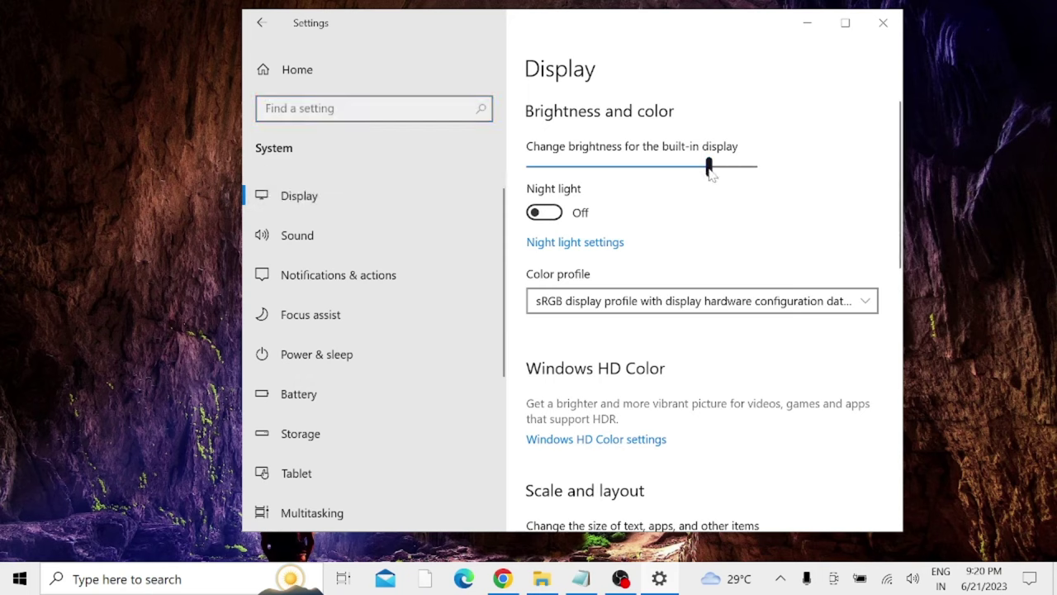
{"action": "left_click_drag", "start_coordinate": [710, 170], "coordinate": [591, 176]}
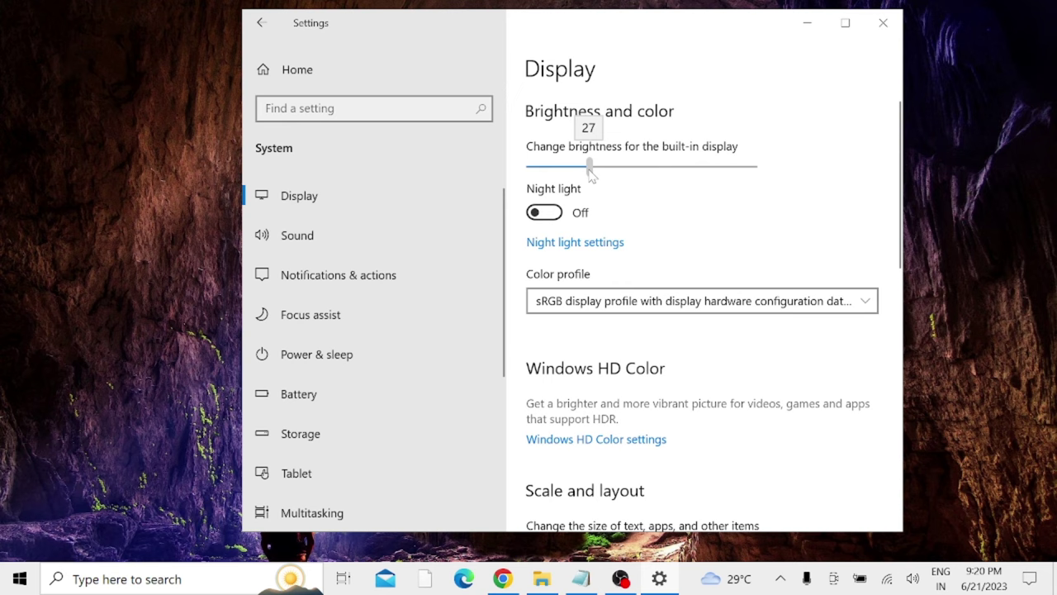
{"action": "left_click_drag", "start_coordinate": [591, 175], "coordinate": [748, 184]}
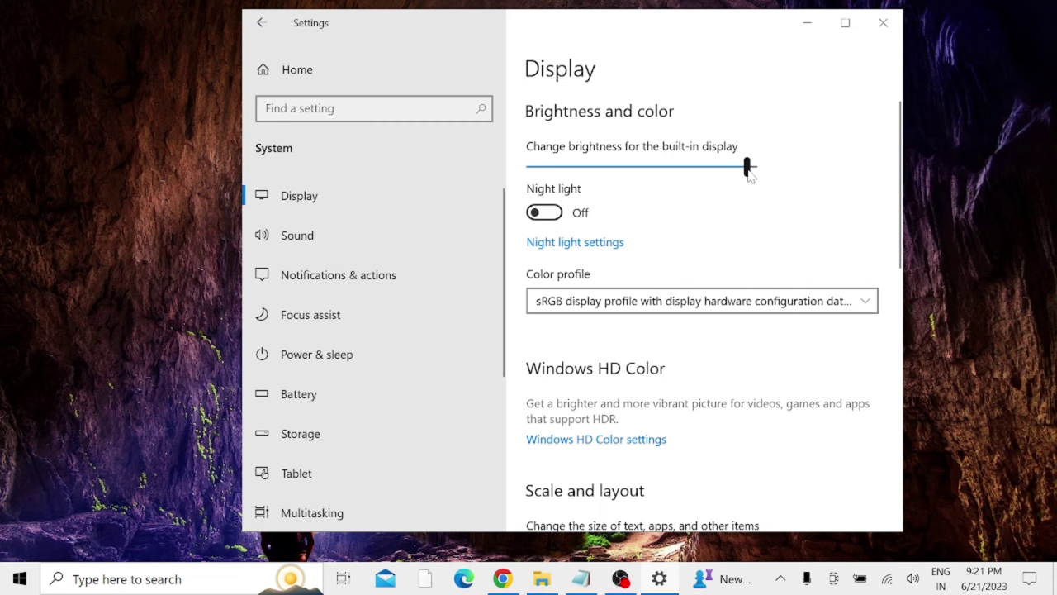
{"action": "key", "text": "alt+F4"}
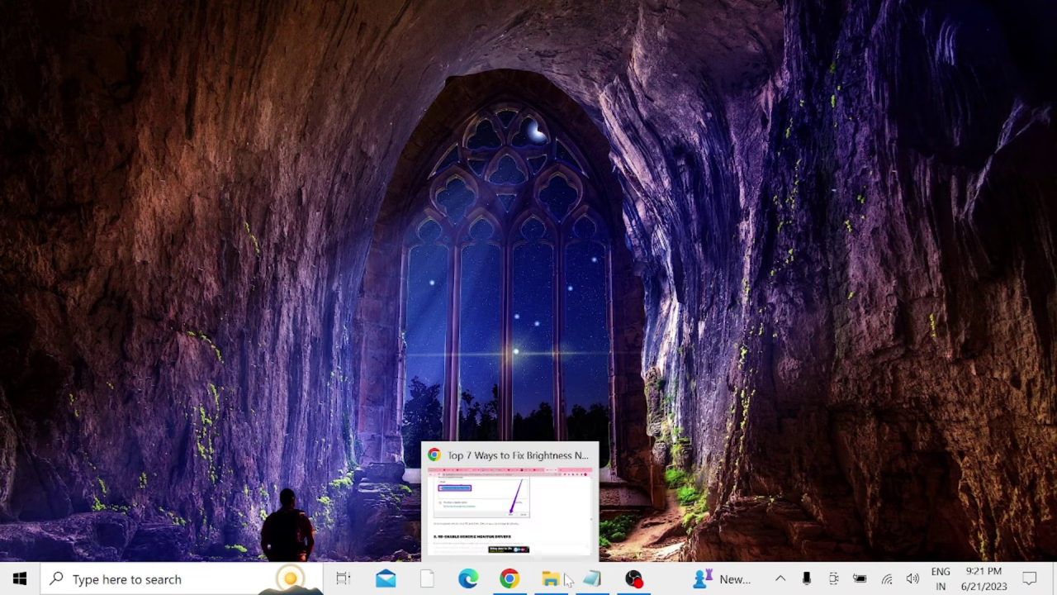
Step: Switch to Chrome, view the HP Support Assistant and Dell SupportAssist for Home PCs download pages, and minimize the browser
{"action": "left_click", "coordinate": [522, 576]}
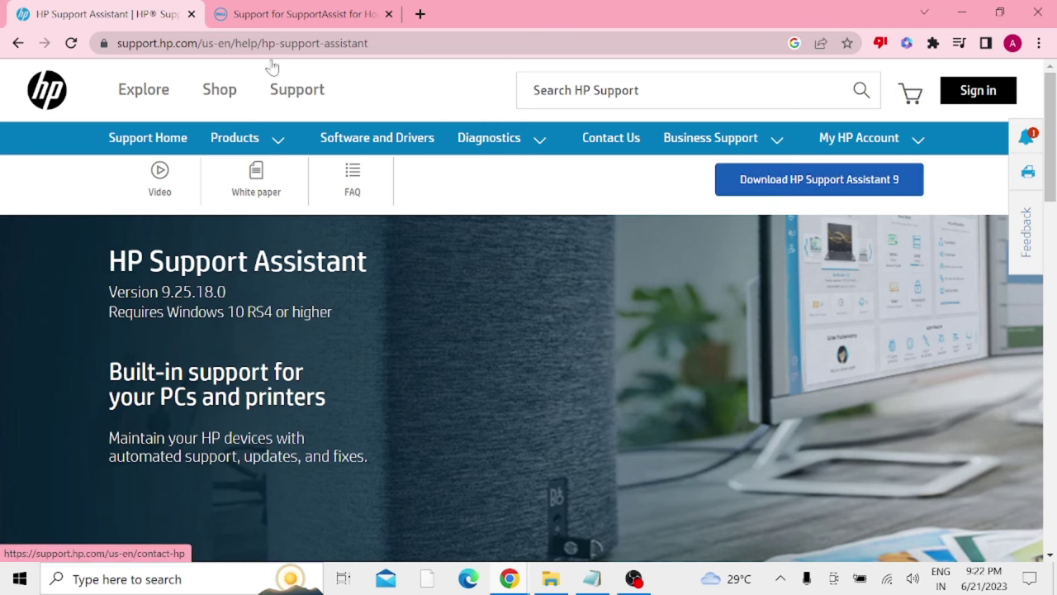
{"action": "left_click", "coordinate": [256, 22]}
{"action": "scroll", "coordinate": [457, 347], "scroll_direction": "down", "scroll_amount": 1}
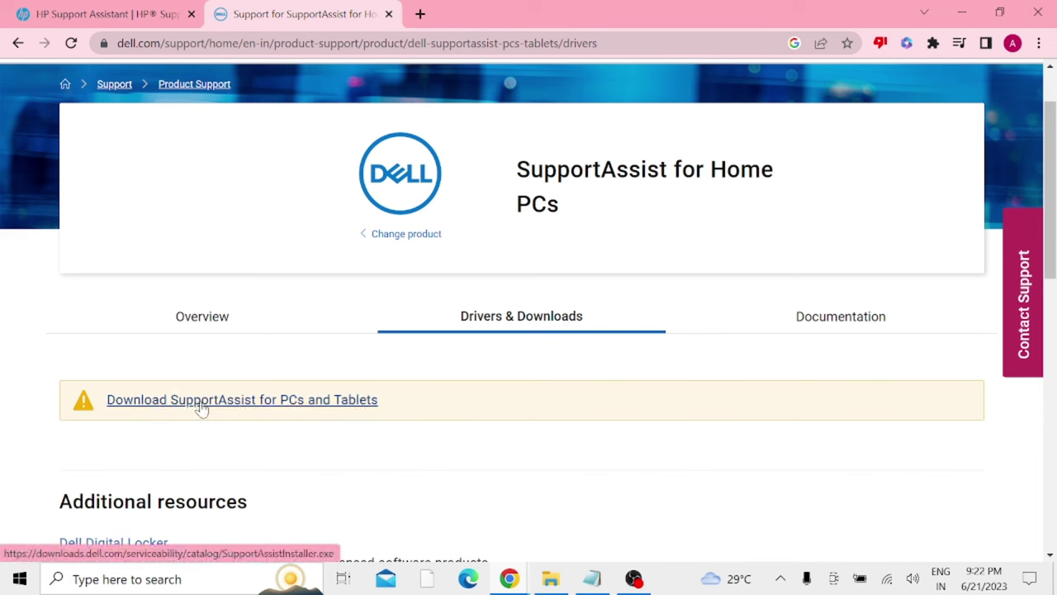
{"action": "left_click", "coordinate": [962, 13]}
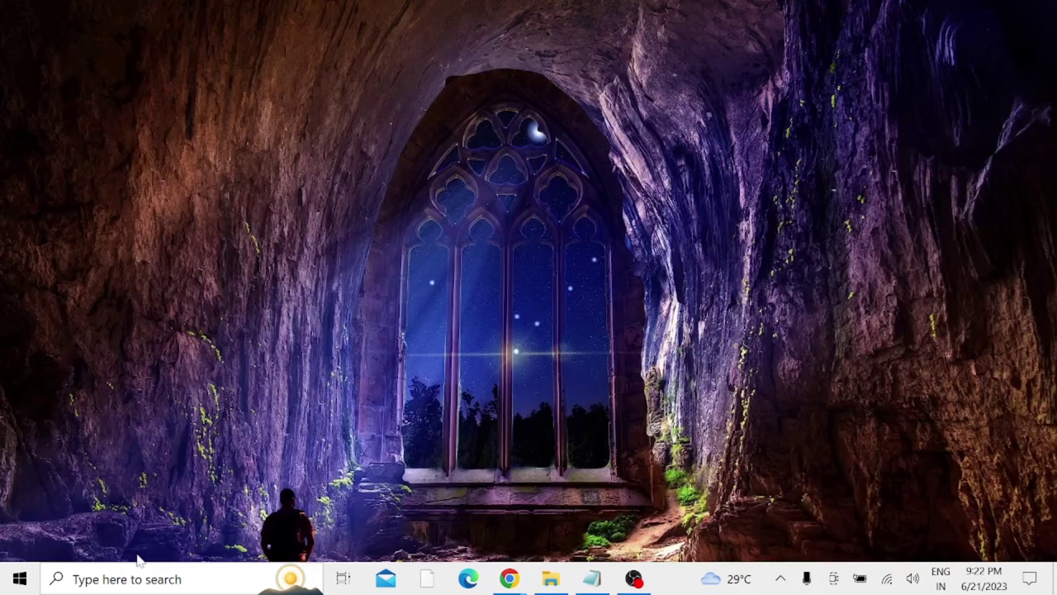
Step: Search Windows for hp, launch HP Support Assistant, and view the notebook's software and driver update status under device support
{"action": "key", "text": "super+s"}
{"action": "type", "text": "hp"}
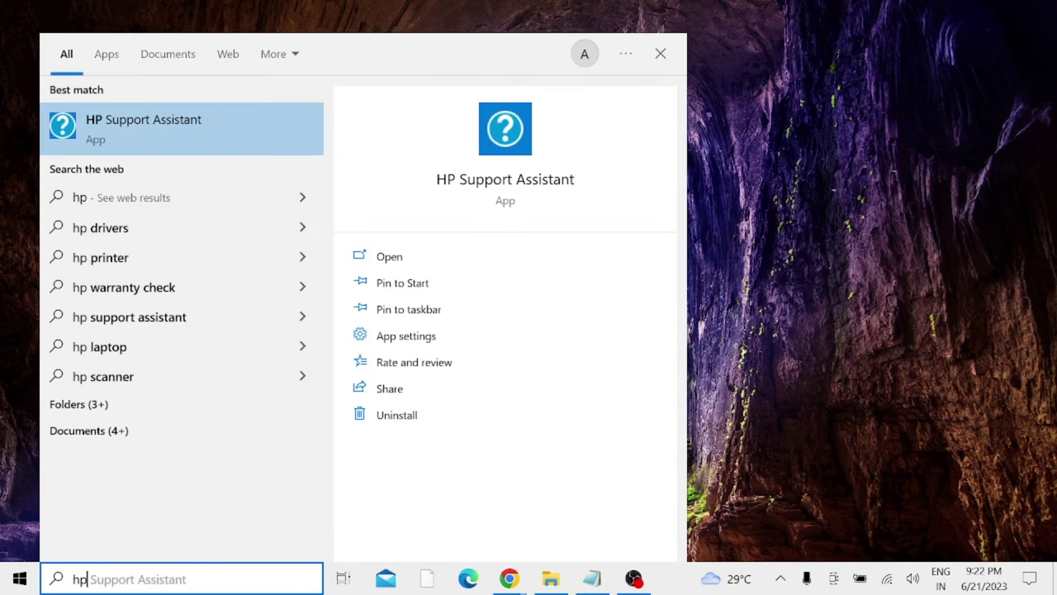
{"action": "left_click", "coordinate": [189, 117]}
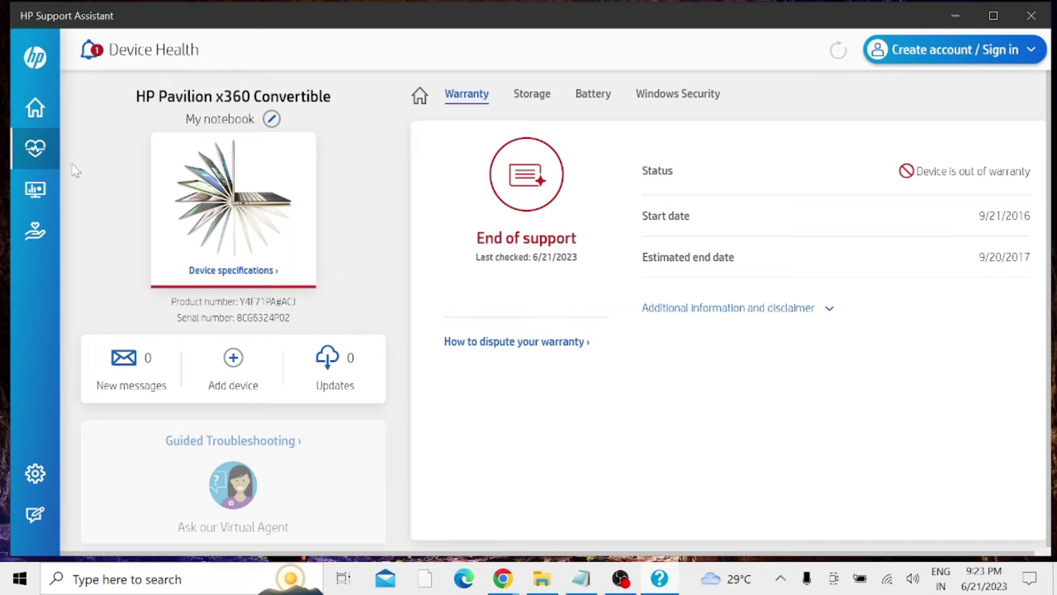
{"action": "left_click", "coordinate": [35, 191]}
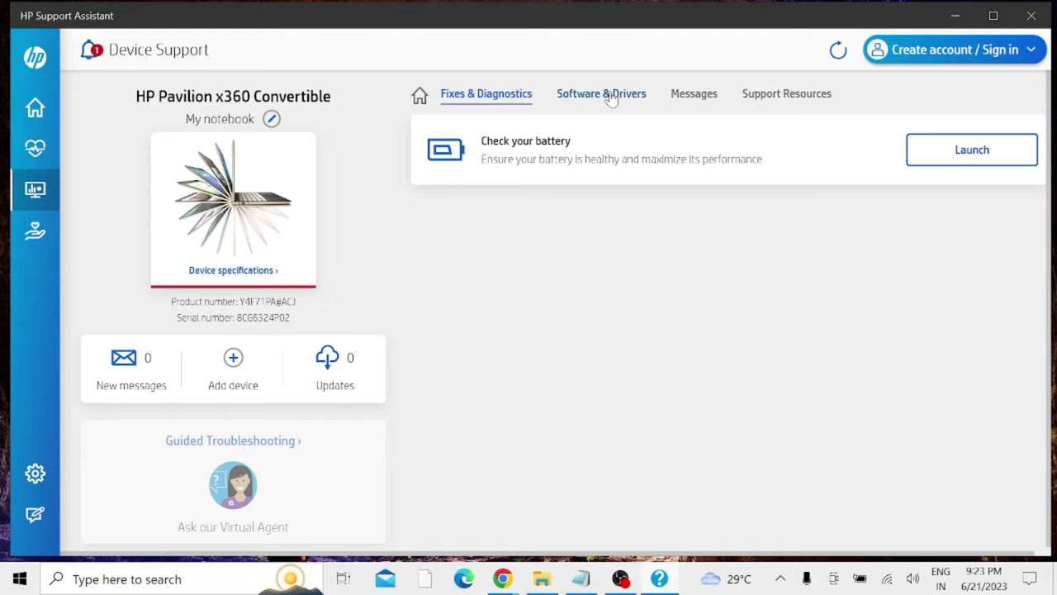
{"action": "left_click", "coordinate": [611, 98]}
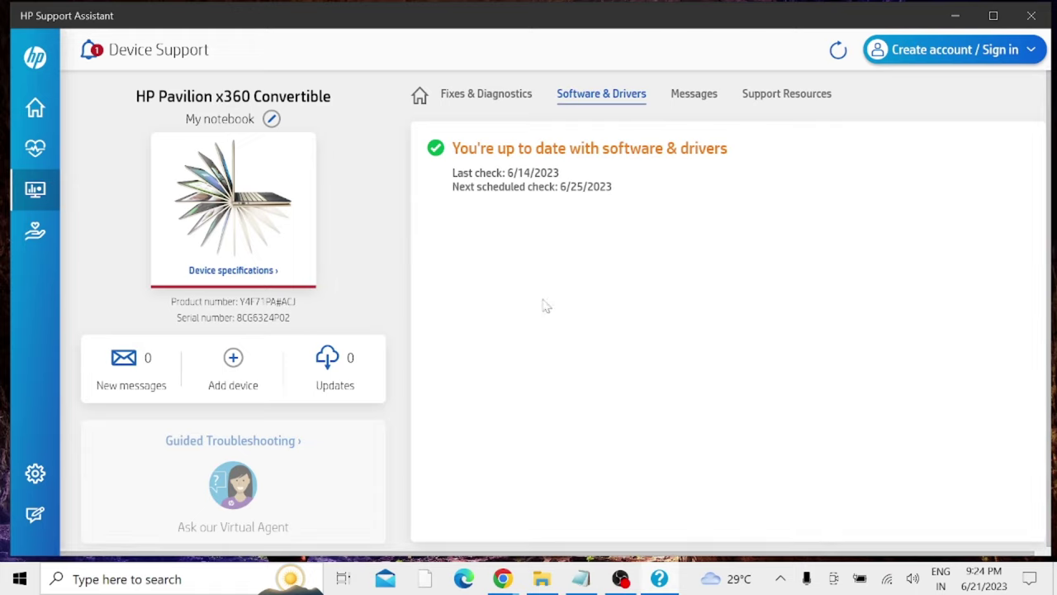